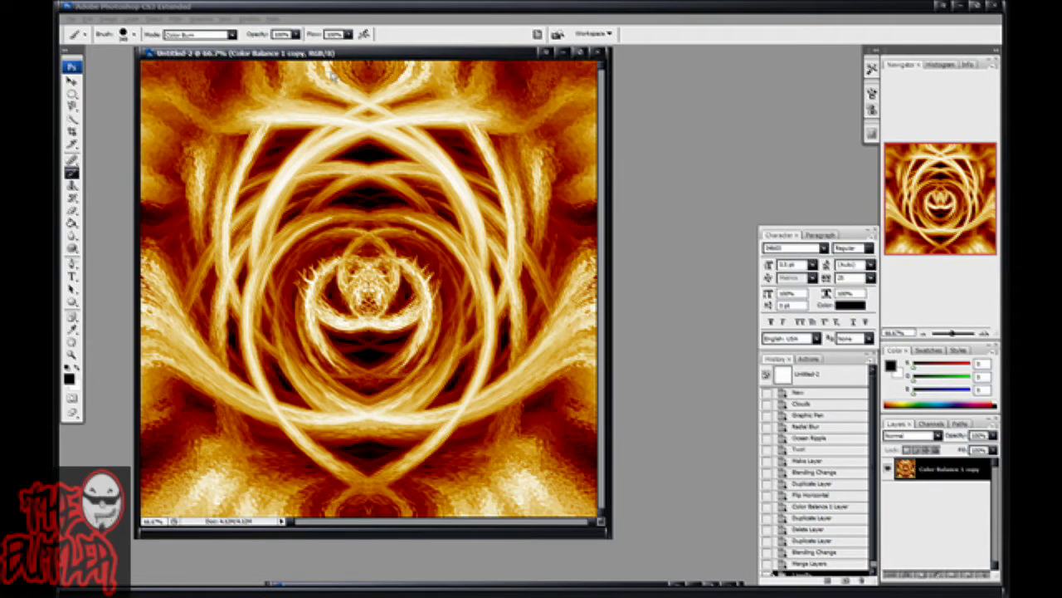
Move the finished flame document aside and create a new blank white document.
{"action": "left_click_drag", "start_coordinate": [355, 54], "coordinate": [481, 588]}
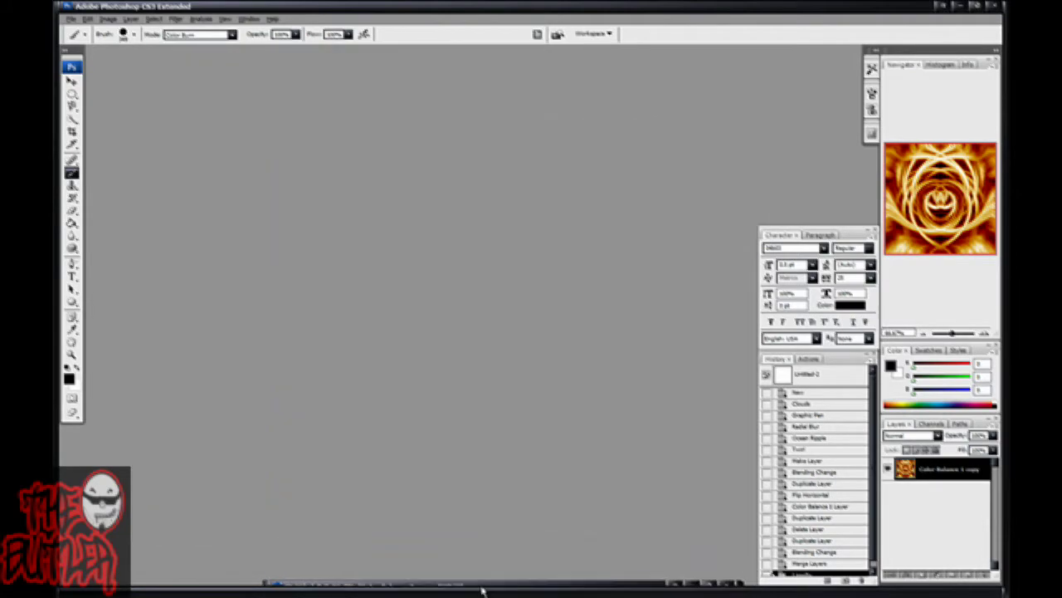
{"action": "left_click", "coordinate": [71, 19]}
{"action": "left_click", "coordinate": [89, 39]}
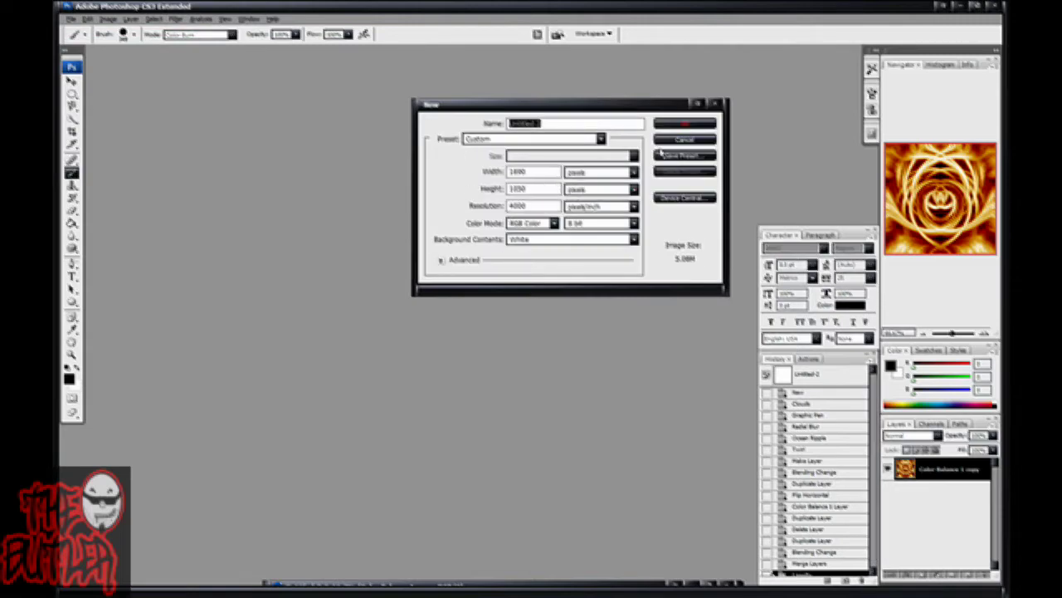
{"action": "left_click", "coordinate": [676, 124]}
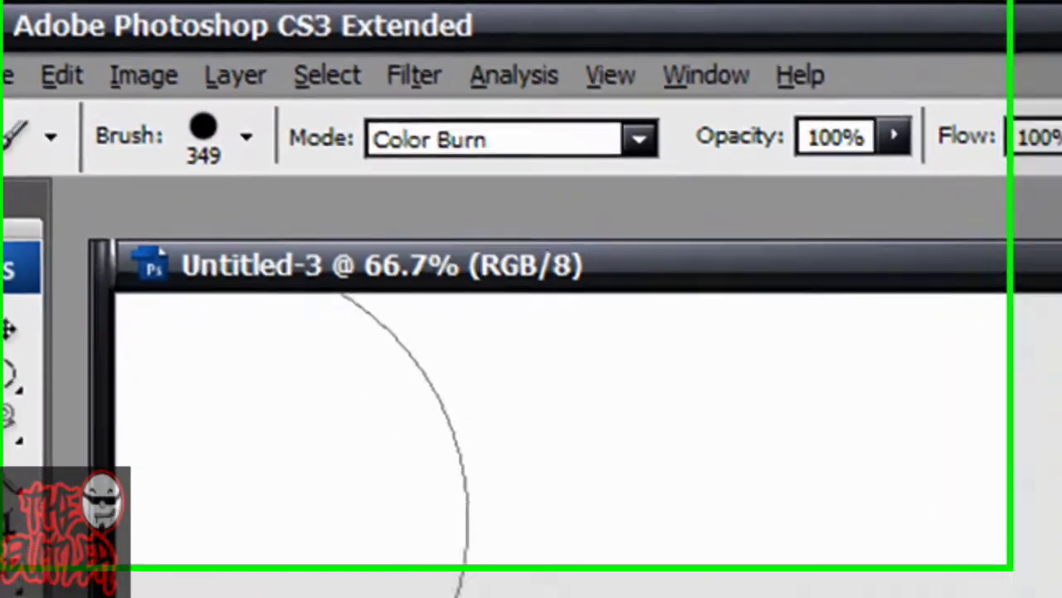
Render clouds, then apply Graphic Pen at stroke length 15, balance 50, Right Diagonal.
{"action": "left_click", "coordinate": [426, 80]}
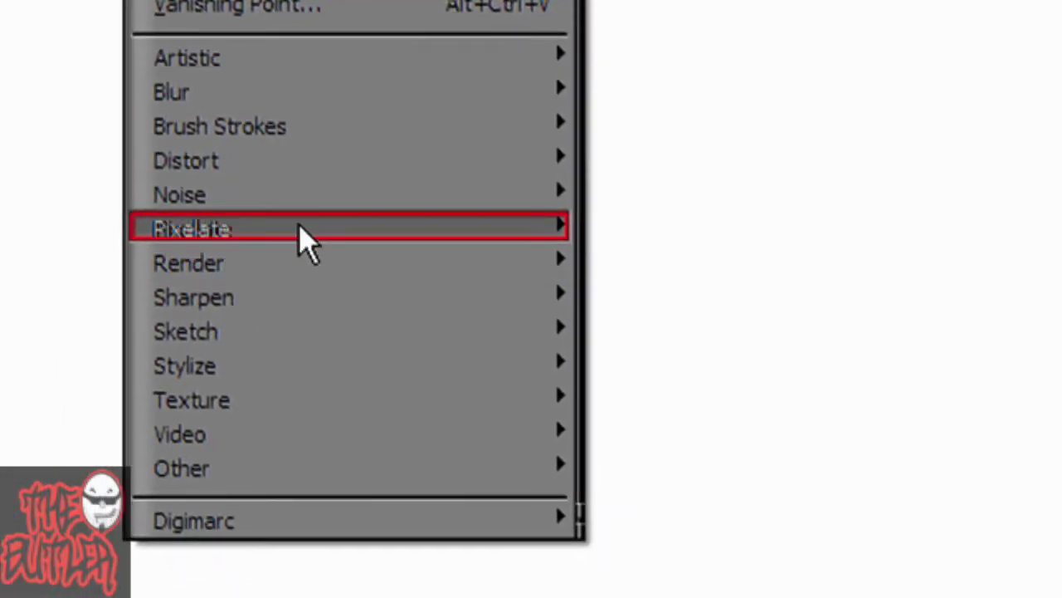
{"action": "mouse_move", "coordinate": [302, 264]}
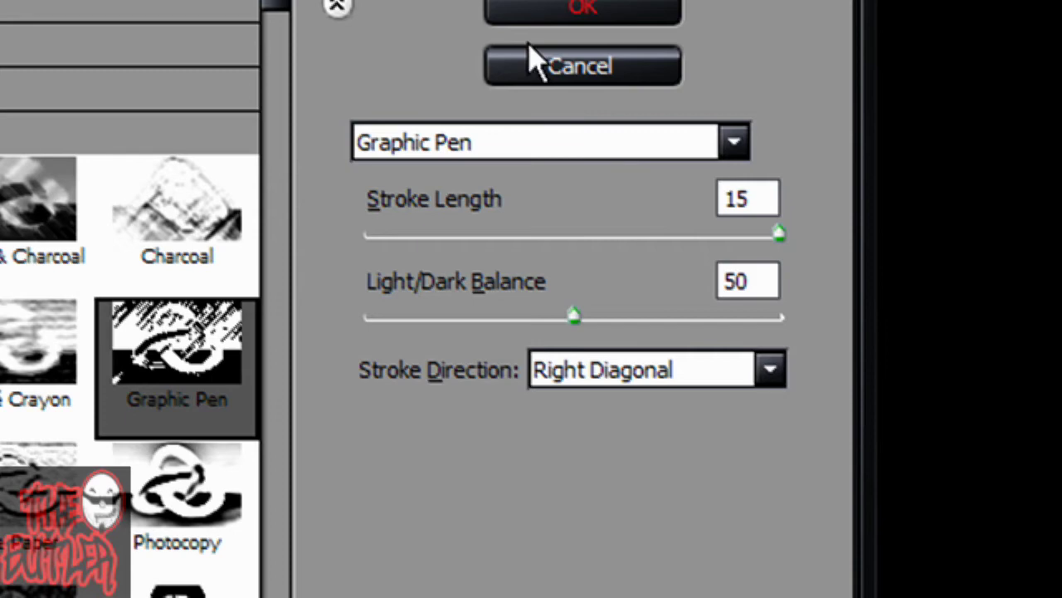
{"action": "left_click", "coordinate": [585, 15]}
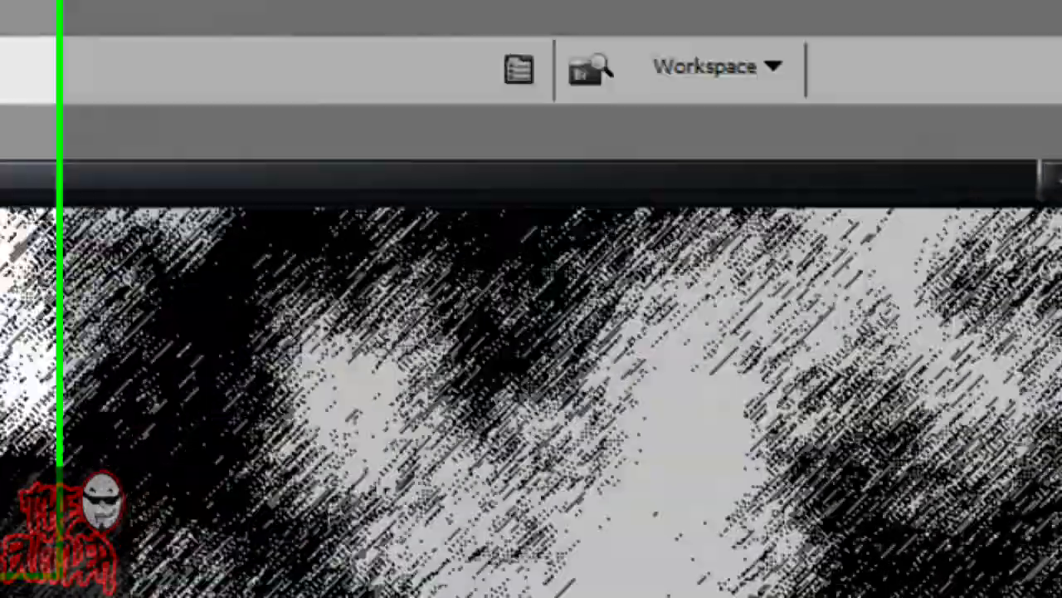
Apply a Radial Blur of amount 70 and convert the Background into Layer 0.
{"action": "left_click", "coordinate": [252, 44]}
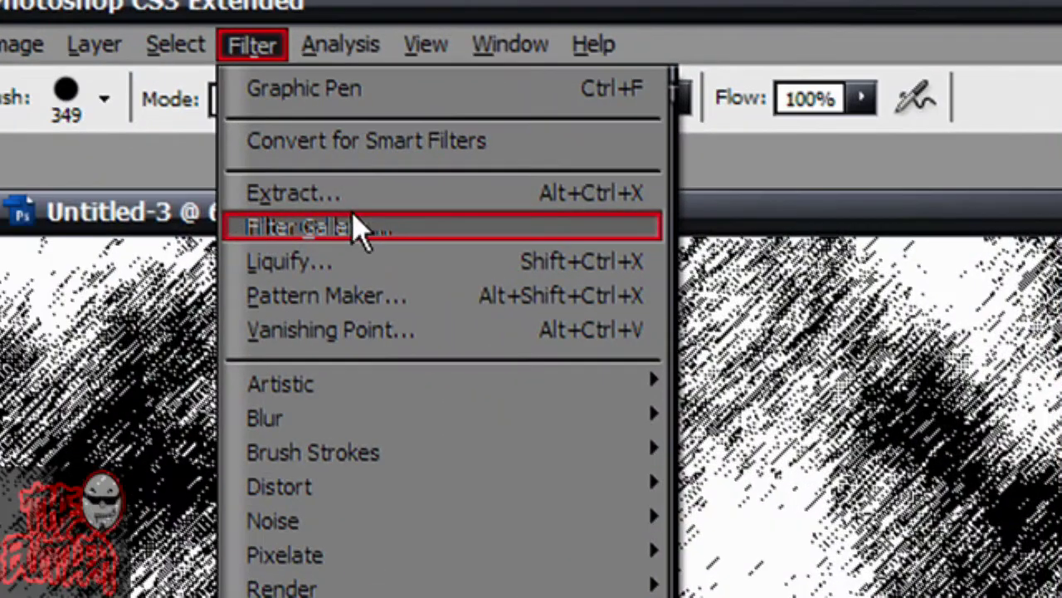
{"action": "mouse_move", "coordinate": [399, 419]}
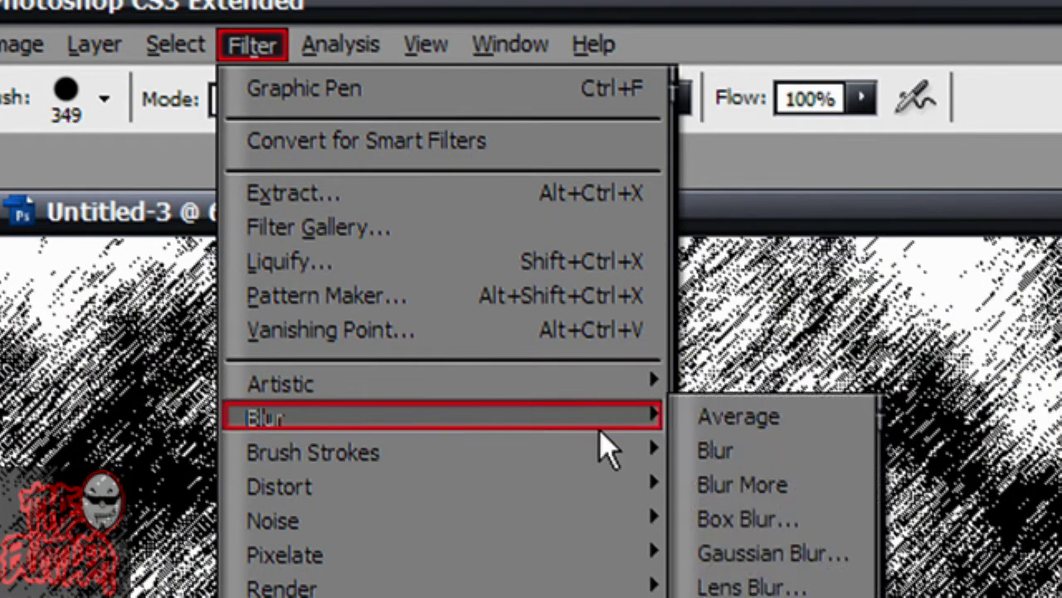
{"action": "left_click", "coordinate": [752, 594]}
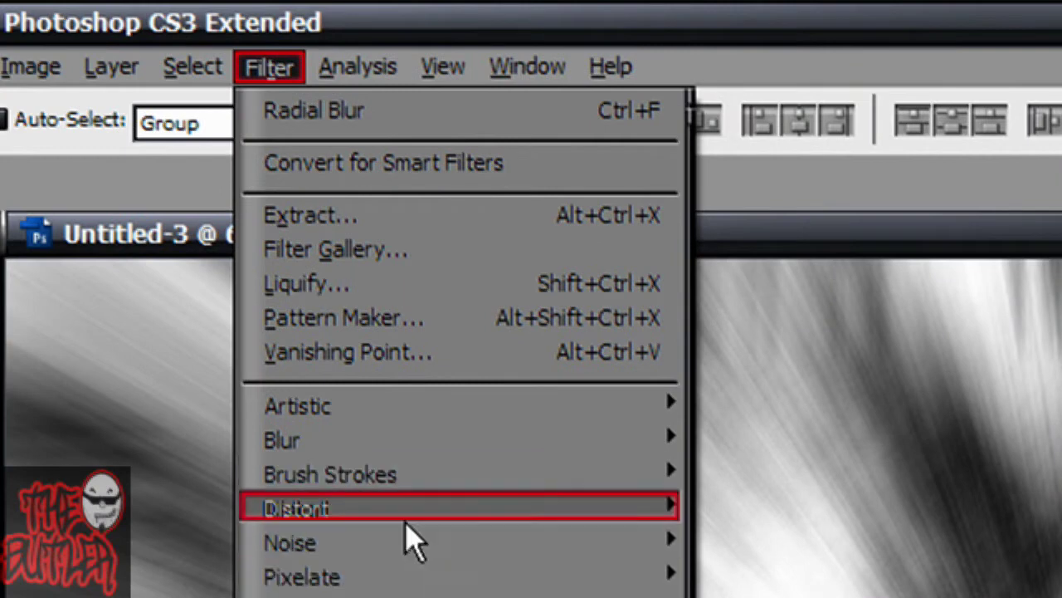
Apply Ocean Ripple from the Filter Gallery with ripple size 9 and magnitude 10.
{"action": "mouse_move", "coordinate": [406, 444]}
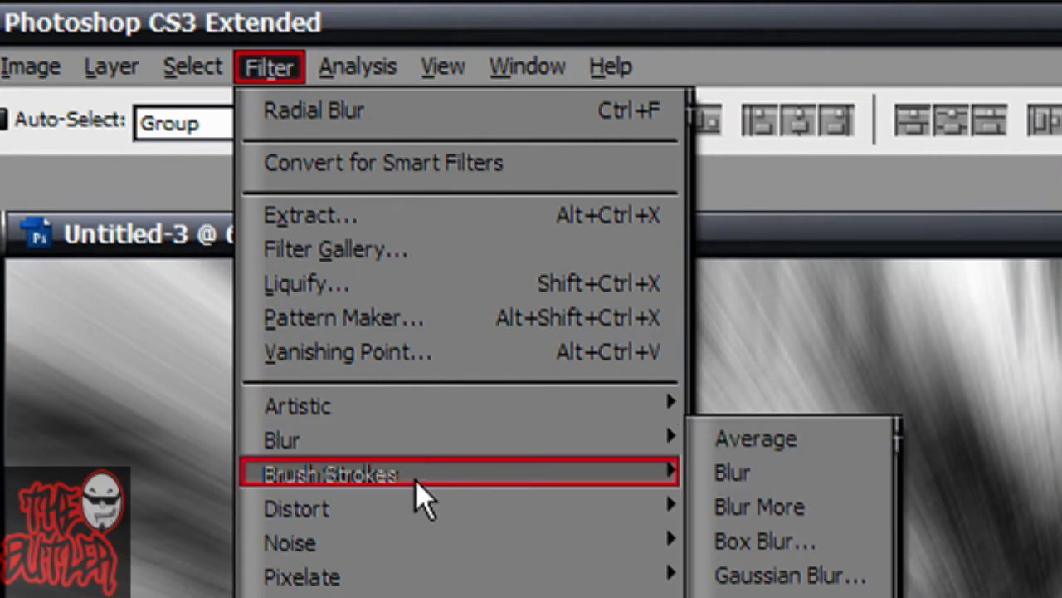
{"action": "mouse_move", "coordinate": [415, 509]}
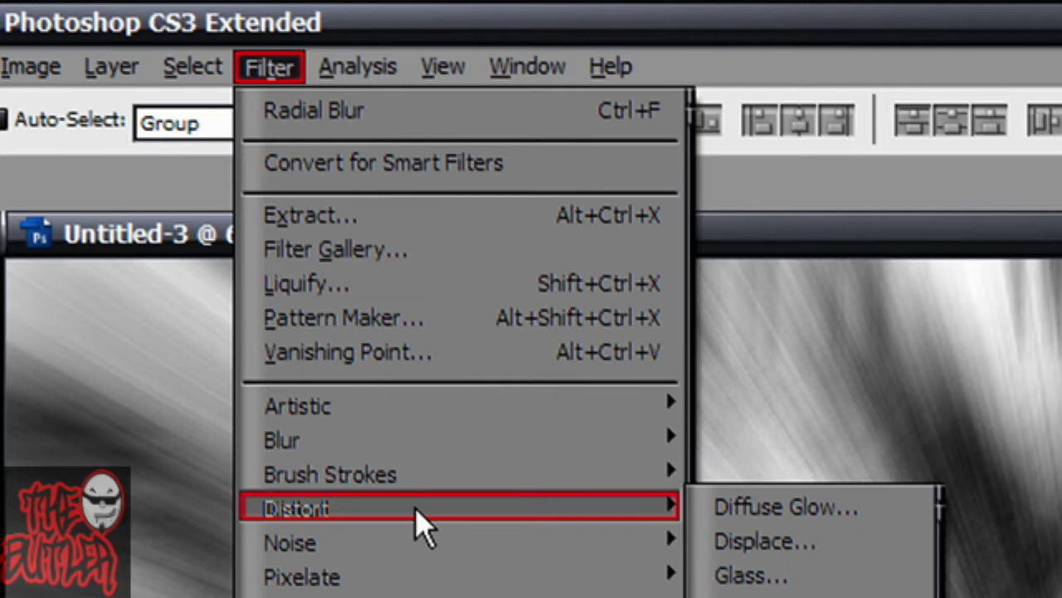
{"action": "left_click", "coordinate": [719, 508]}
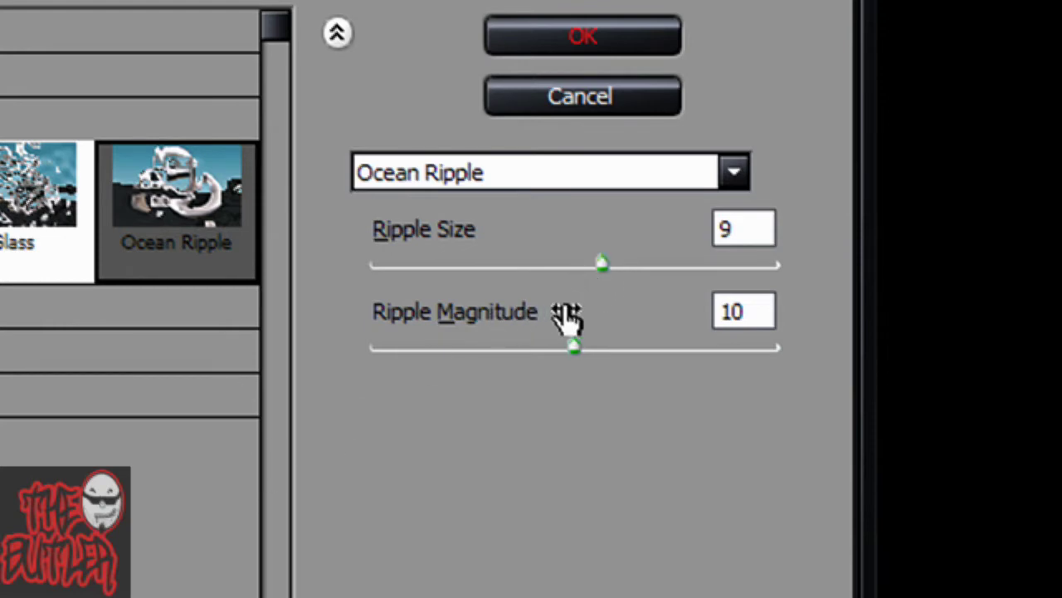
{"action": "left_click", "coordinate": [605, 45]}
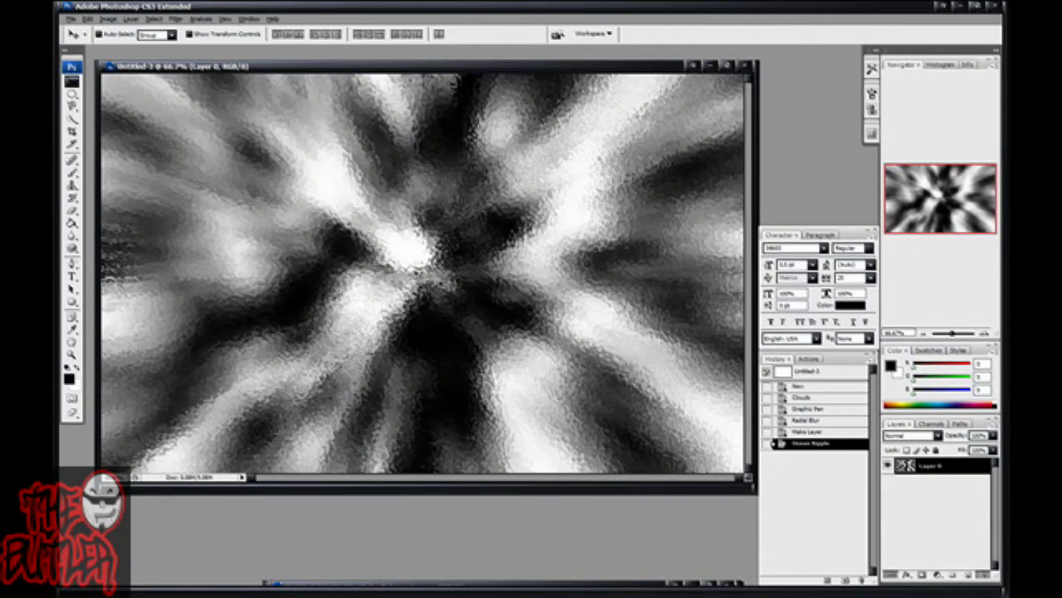
Apply a 397° Twirl to spin the rippled texture into a large spiral.
{"action": "left_click", "coordinate": [175, 19]}
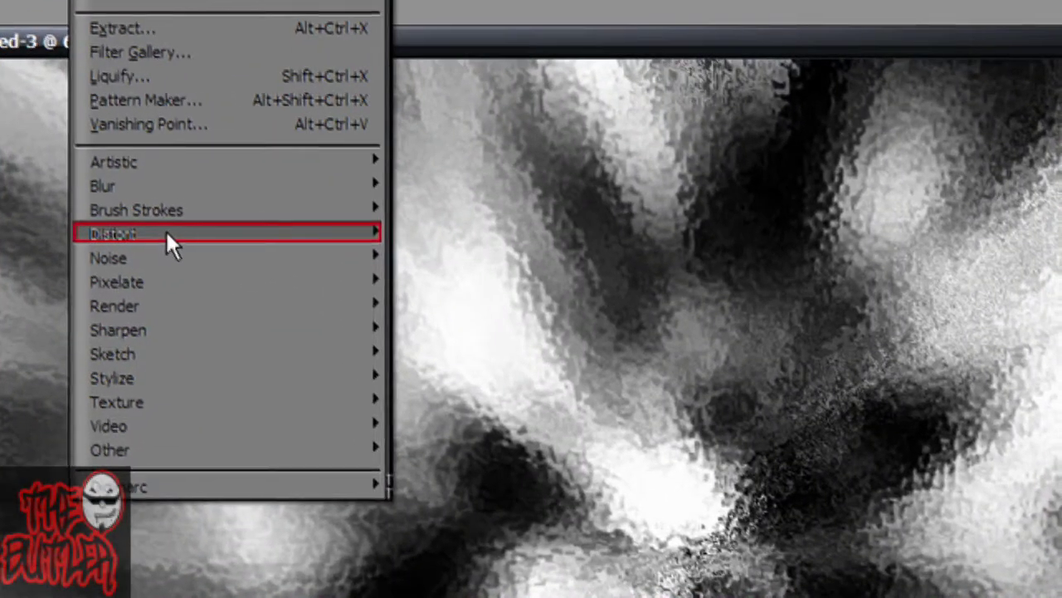
{"action": "mouse_move", "coordinate": [192, 184]}
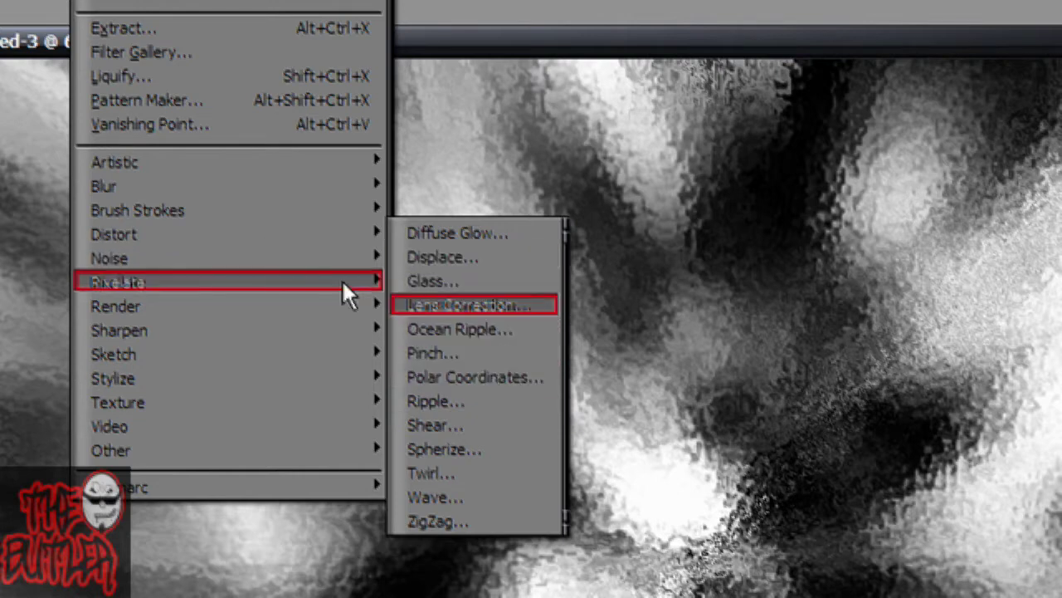
{"action": "mouse_move", "coordinate": [315, 184]}
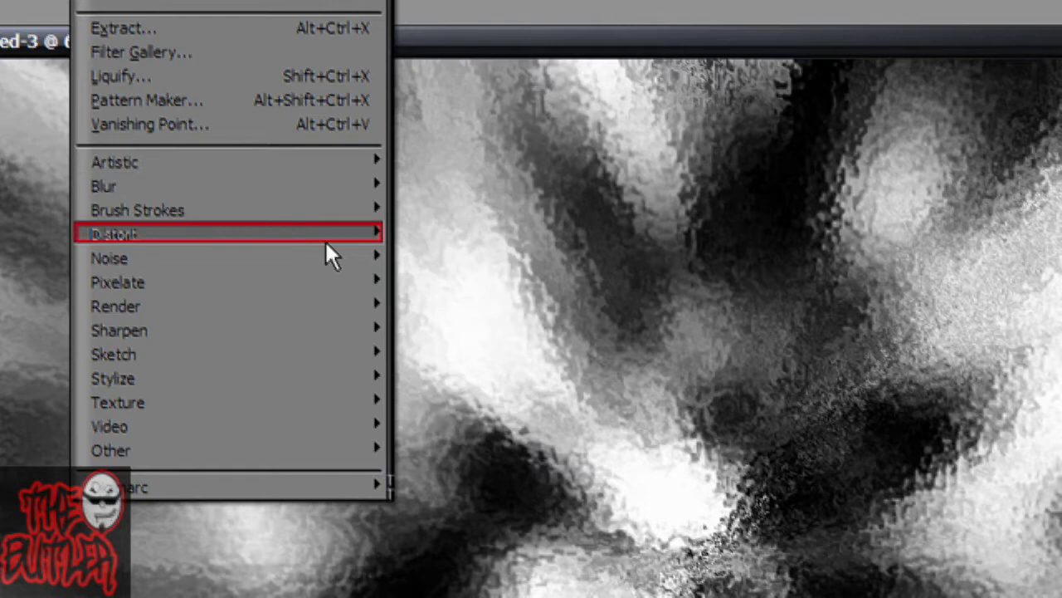
{"action": "mouse_move", "coordinate": [324, 235]}
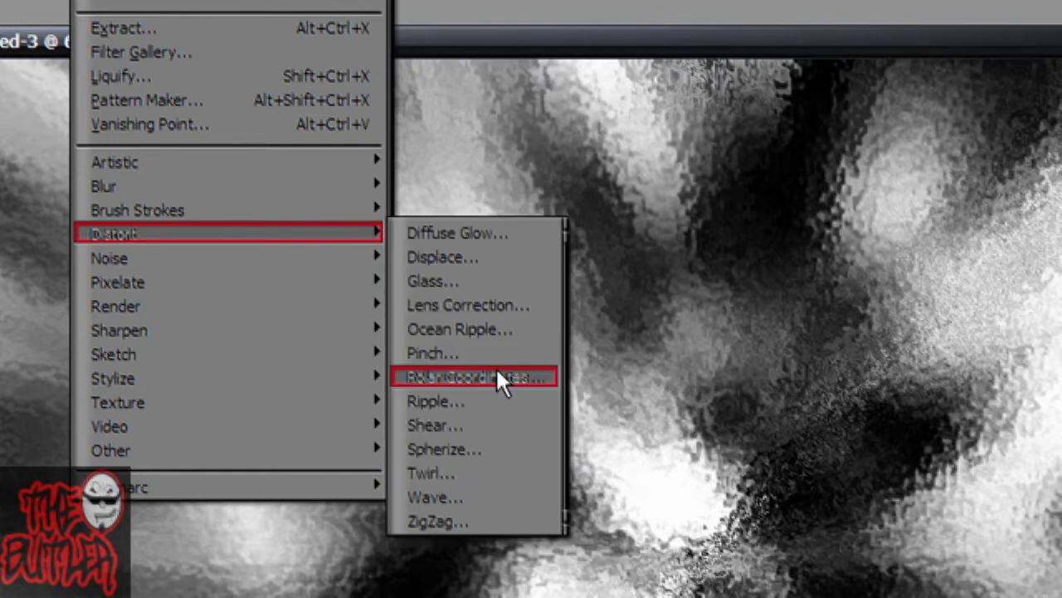
{"action": "left_click", "coordinate": [499, 472]}
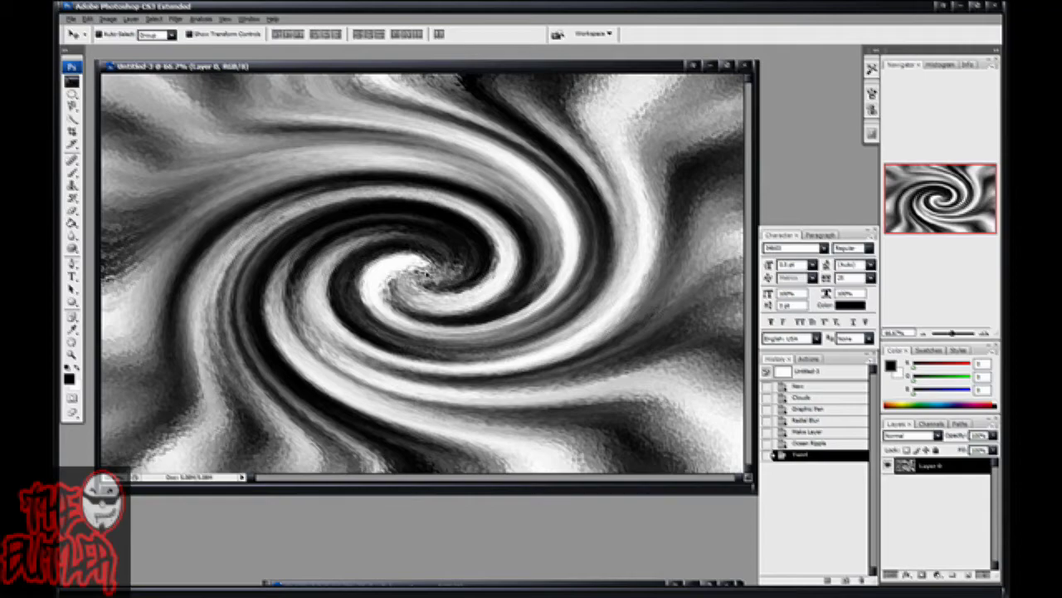
Set Layer 0 to Lighten blending and duplicate it.
{"action": "left_click", "coordinate": [922, 436]}
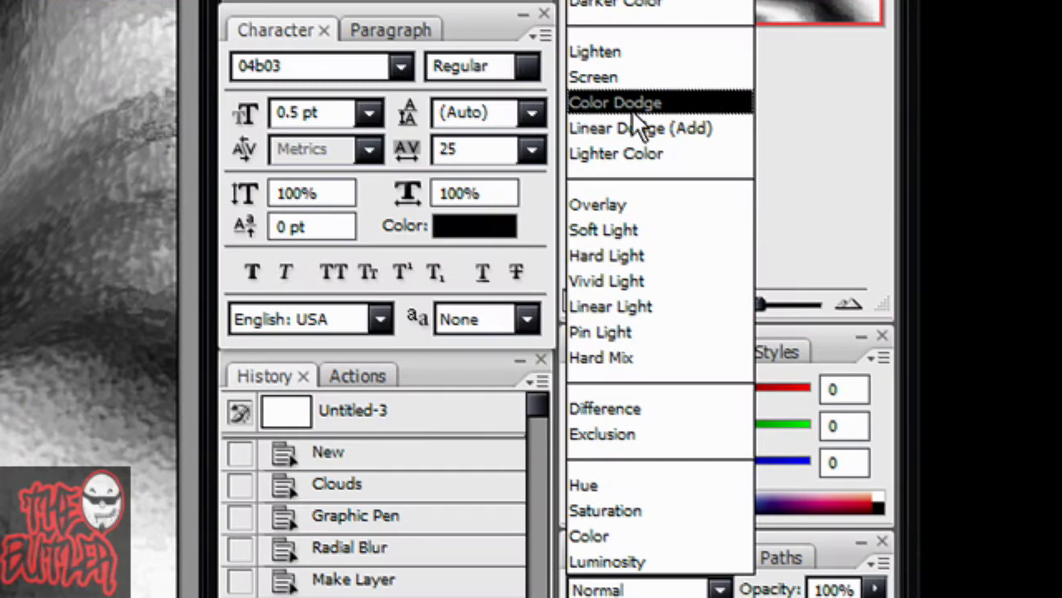
{"action": "left_click", "coordinate": [628, 52]}
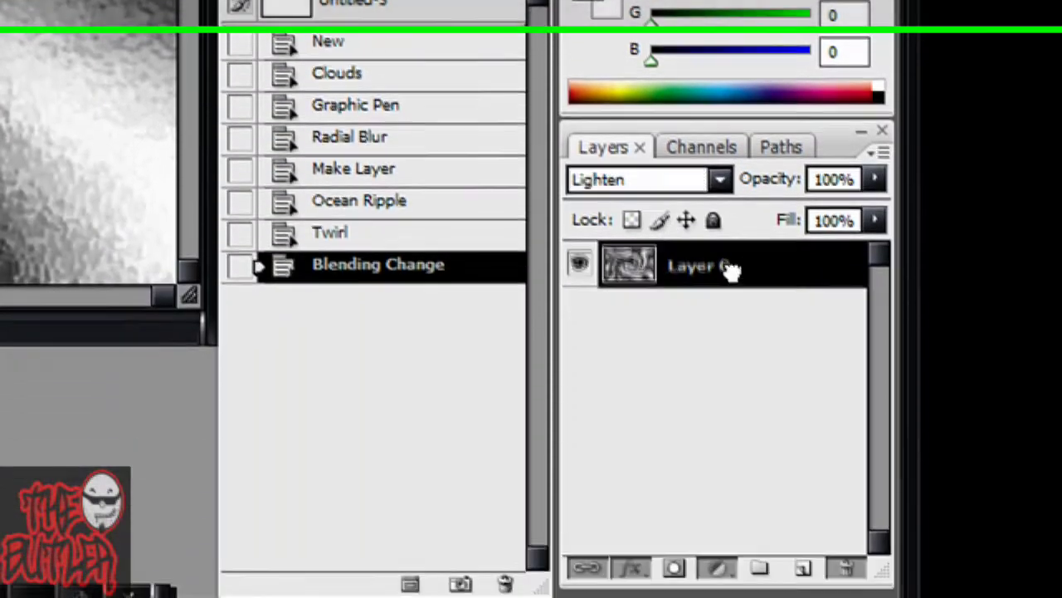
{"action": "left_click_drag", "start_coordinate": [730, 268], "coordinate": [804, 532]}
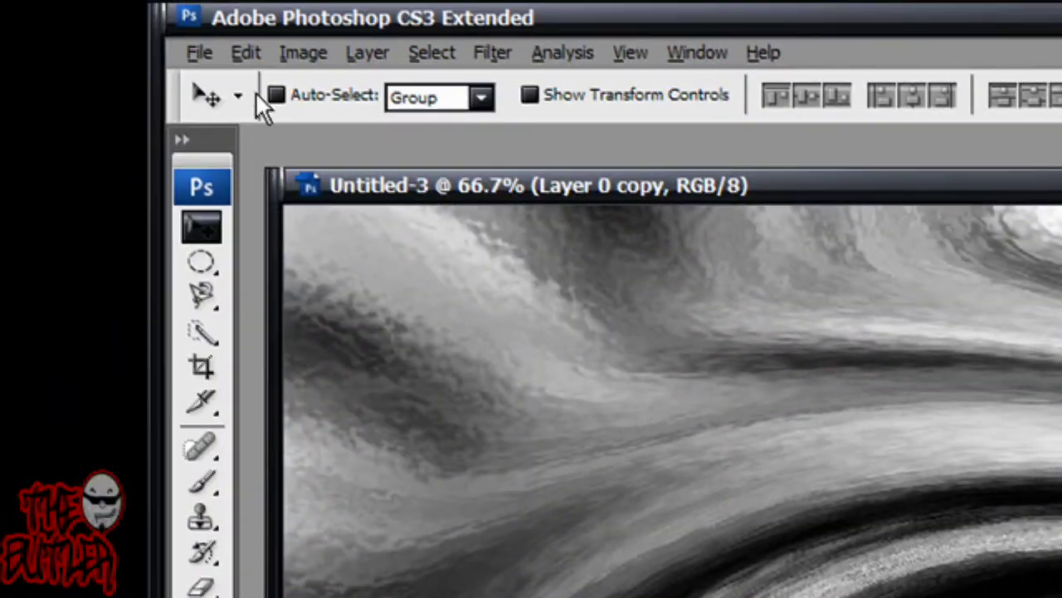
Try horizontal and vertical flips on the layer copy, undoing both.
{"action": "left_click", "coordinate": [247, 51]}
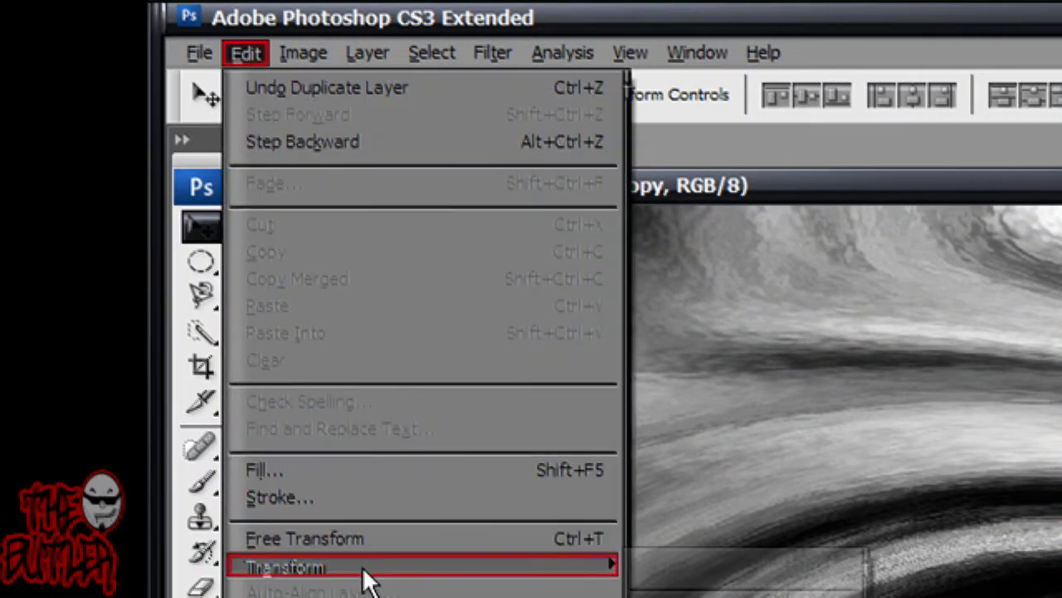
{"action": "mouse_move", "coordinate": [363, 573]}
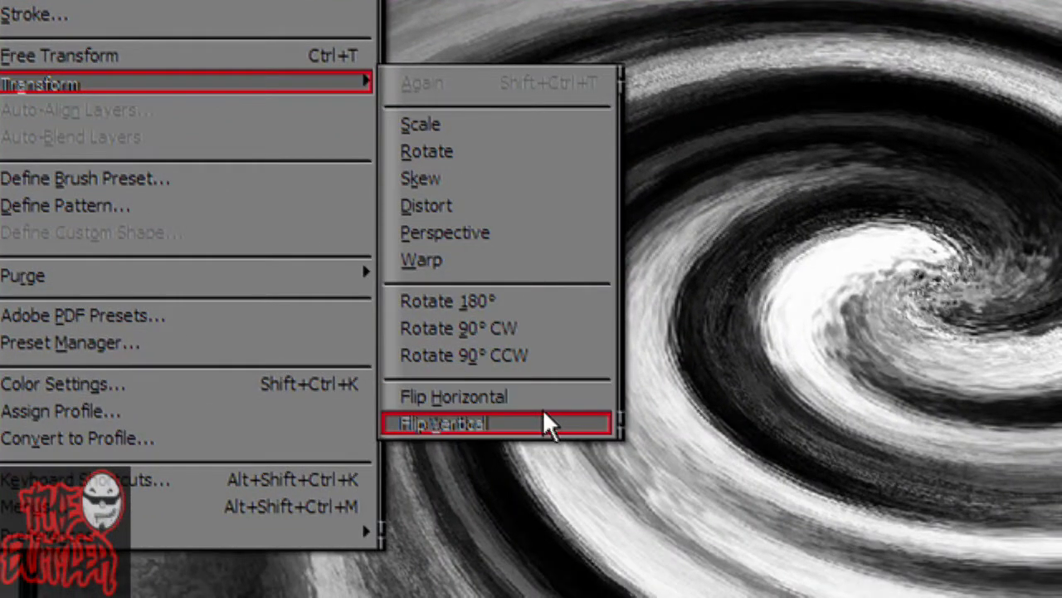
{"action": "left_click", "coordinate": [755, 597]}
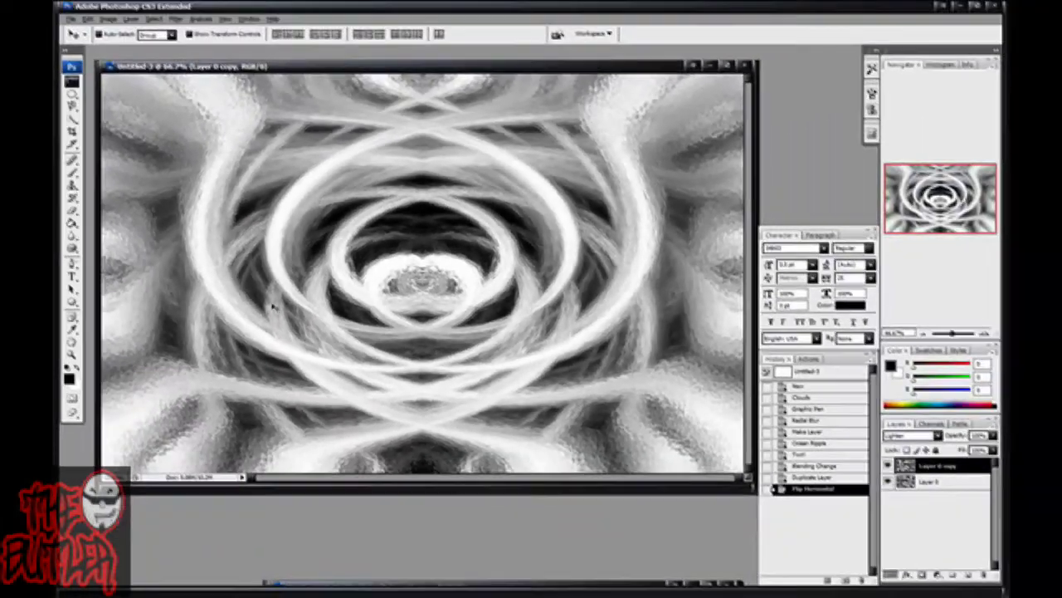
{"action": "key", "text": "ctrl+z"}
{"action": "left_click", "coordinate": [87, 18]}
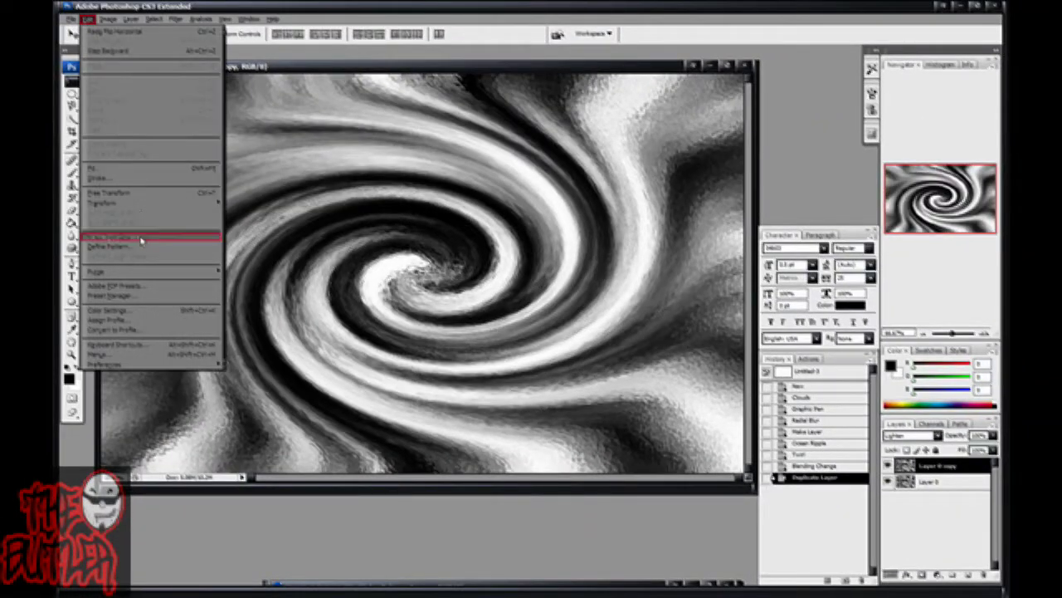
{"action": "mouse_move", "coordinate": [144, 205]}
{"action": "left_click", "coordinate": [270, 320]}
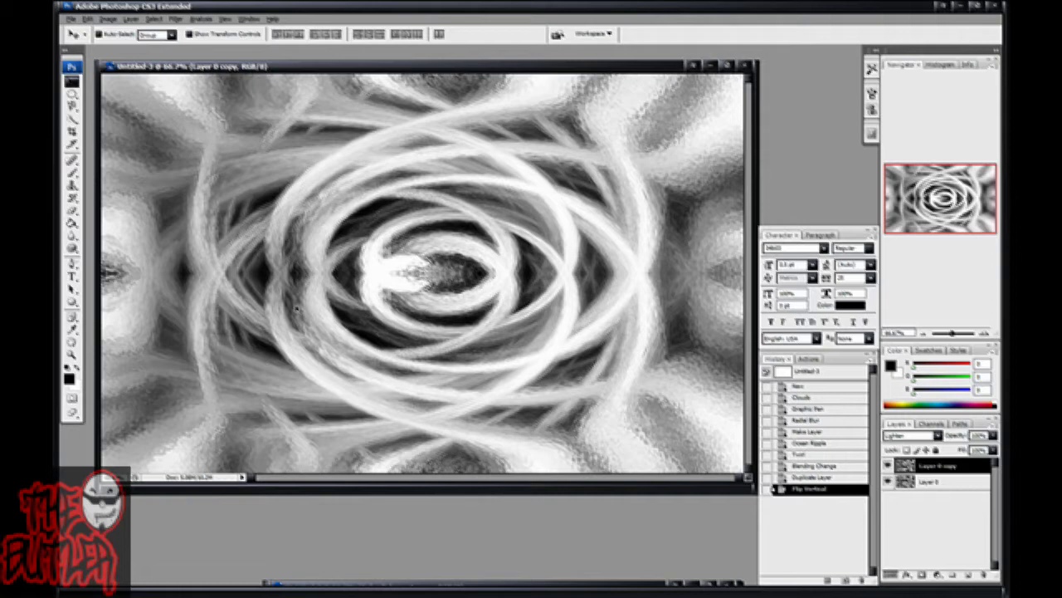
{"action": "key", "text": "ctrl+z"}
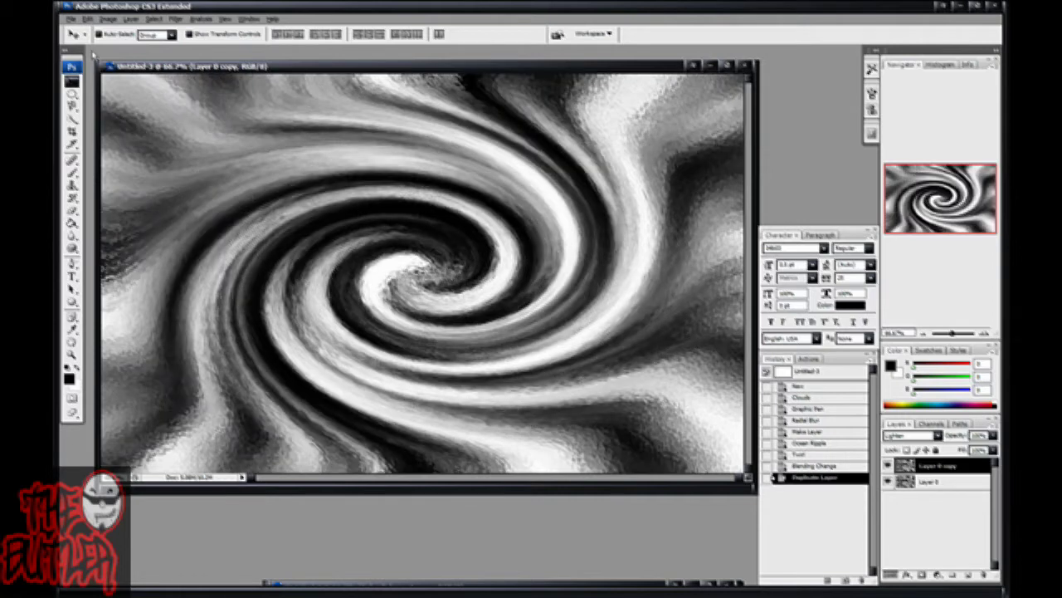
Flip Layer 0 copy horizontally to create the mirrored rose pattern.
{"action": "left_click", "coordinate": [87, 18]}
{"action": "mouse_move", "coordinate": [141, 203]}
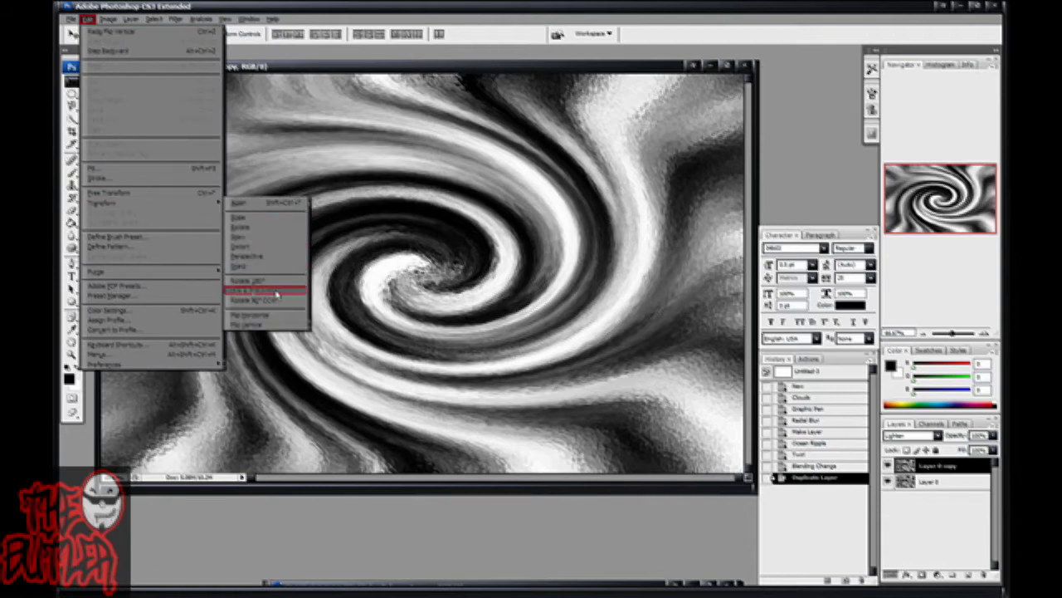
{"action": "left_click", "coordinate": [285, 316]}
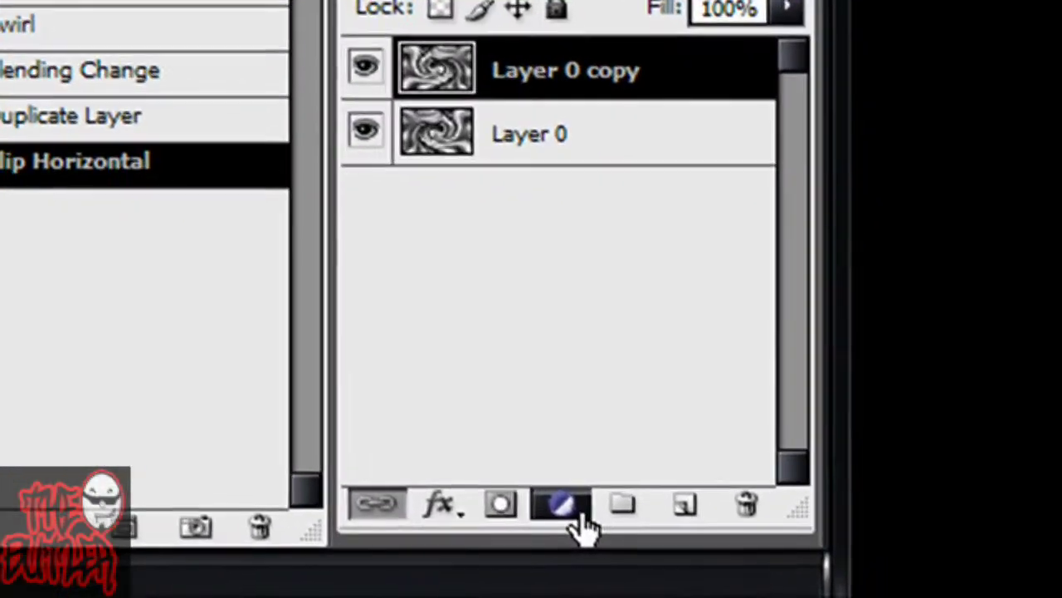
Add a Color Balance adjustment layer with levels 100, 0, -100.
{"action": "left_click", "coordinate": [581, 516]}
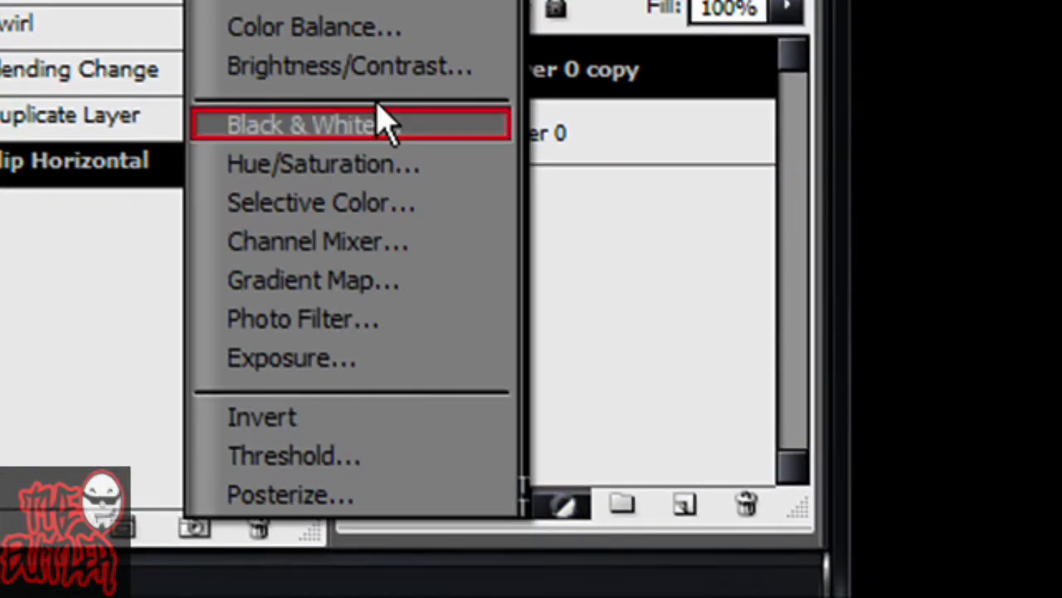
{"action": "left_click", "coordinate": [385, 26]}
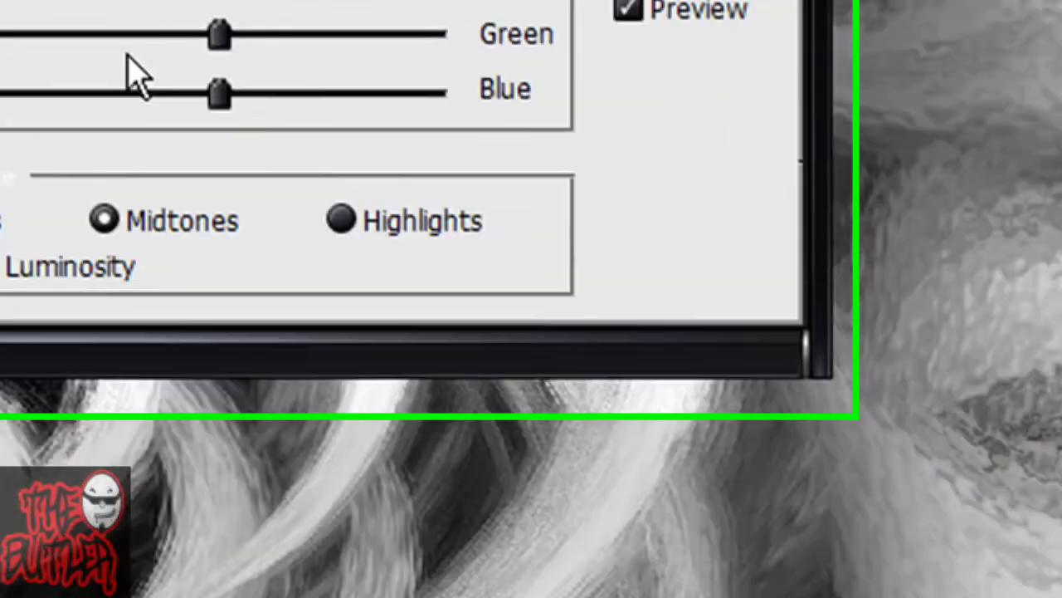
{"action": "type", "text": "-"}
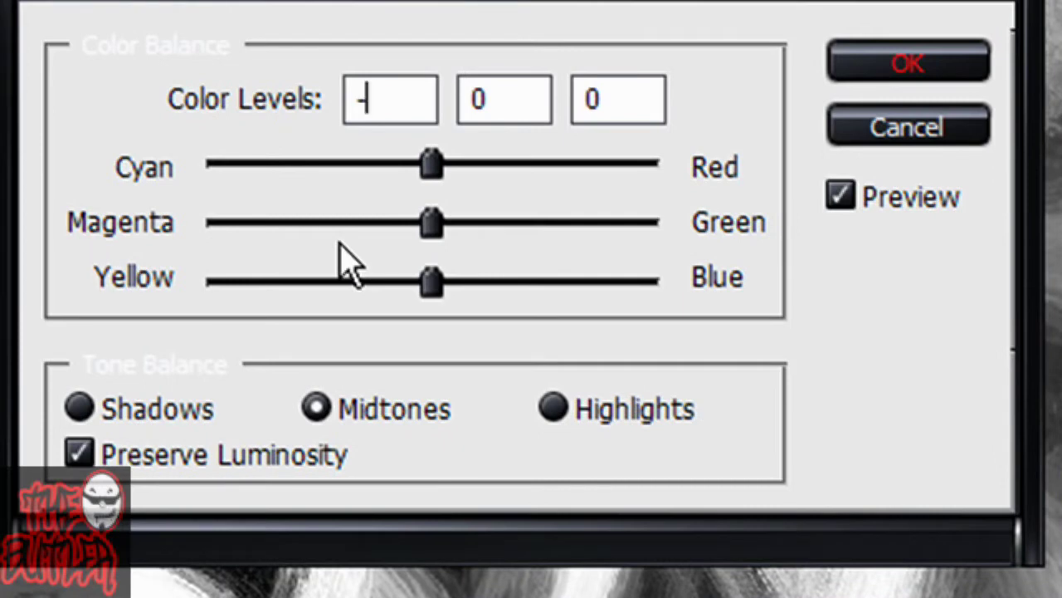
{"action": "type", "text": "100"}
{"action": "key", "text": "Tab"}
{"action": "key", "text": "Tab"}
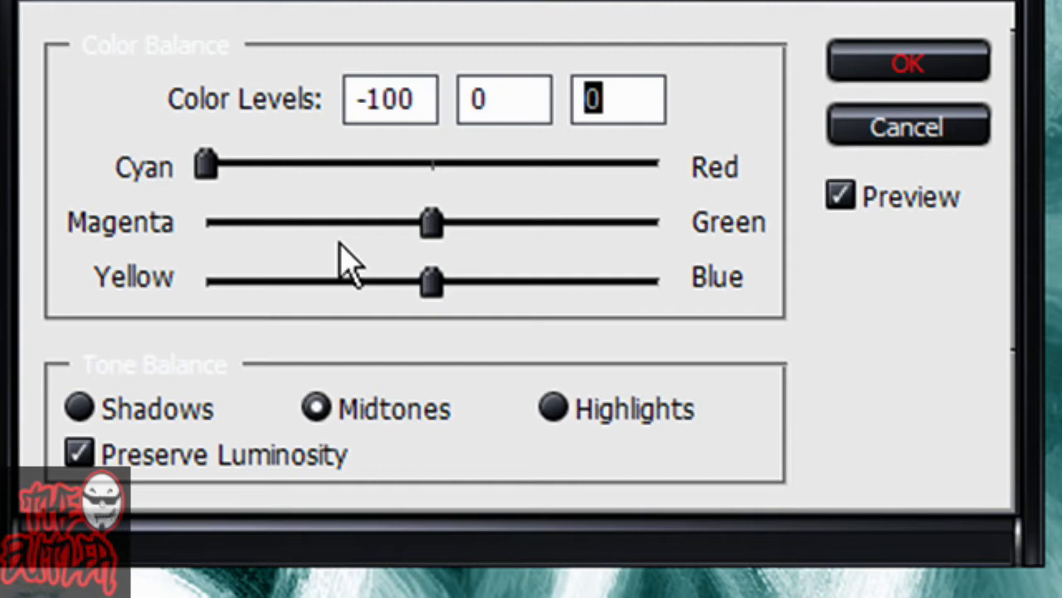
{"action": "type", "text": "100"}
{"action": "left_click", "coordinate": [365, 99]}
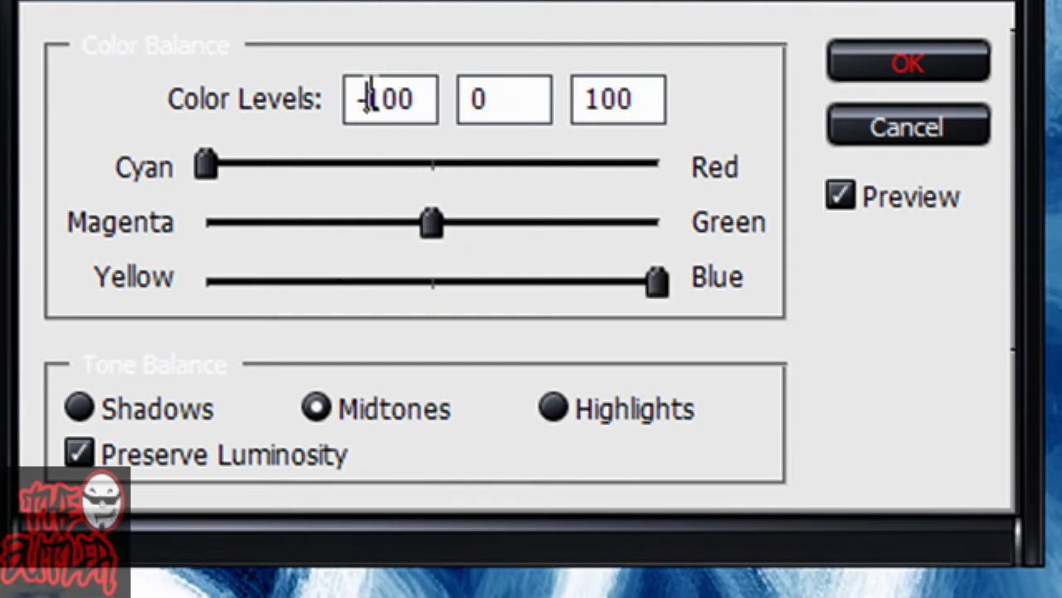
{"action": "key", "text": "BackSpace"}
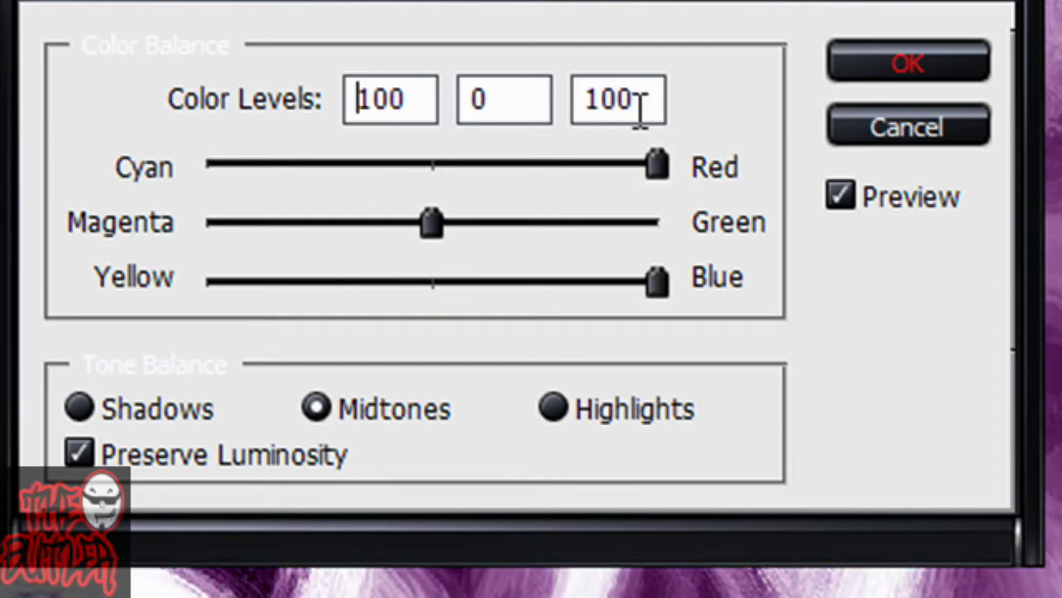
{"action": "left_click", "coordinate": [585, 104]}
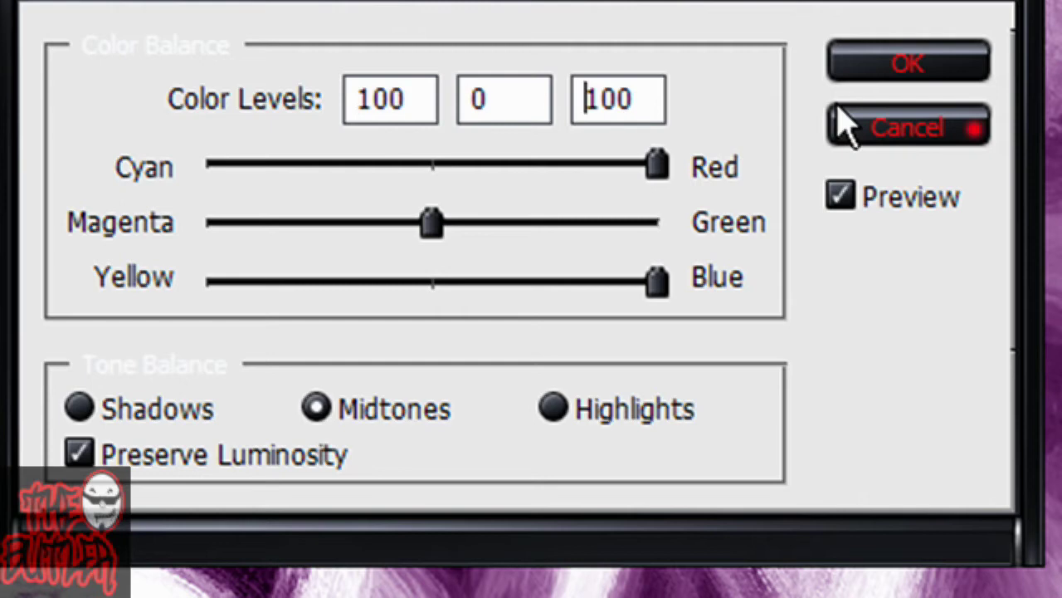
{"action": "type", "text": "-"}
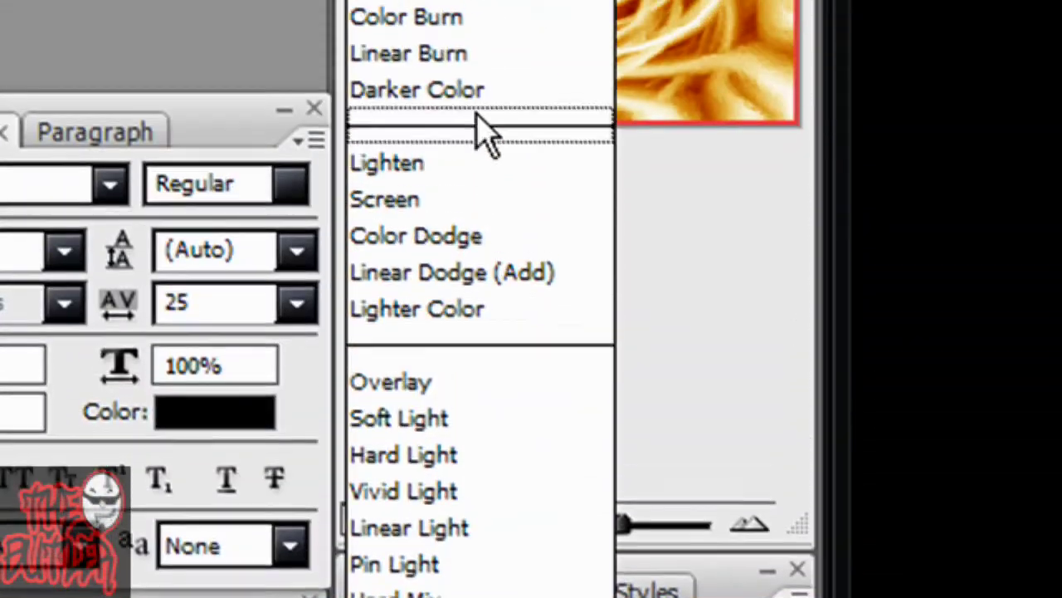
Change the blending mode of the duplicated Color Balance layer.
{"action": "left_click", "coordinate": [486, 95]}
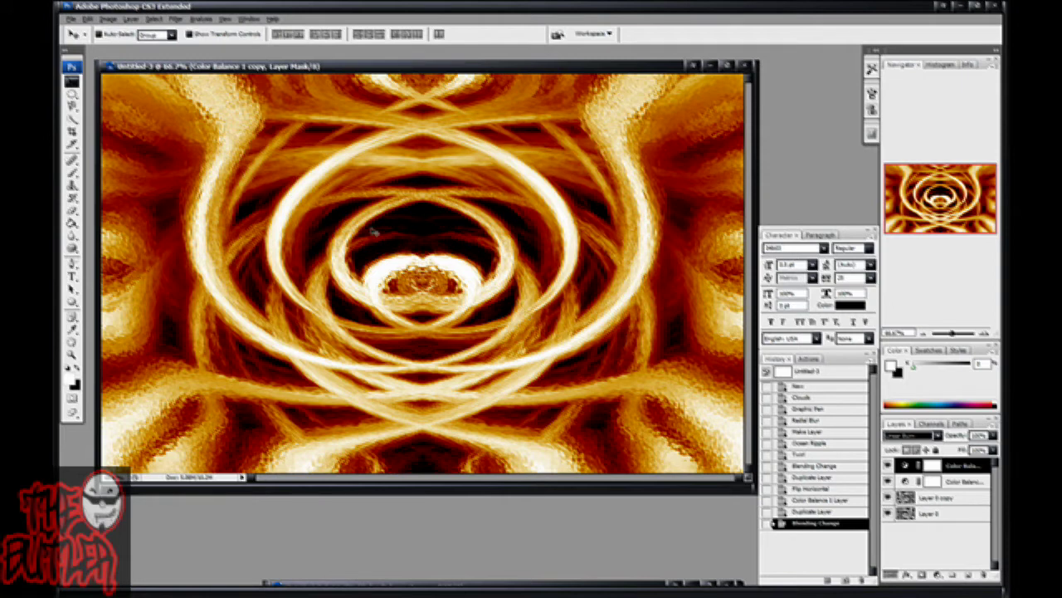
{"action": "left_click", "coordinate": [71, 355]}
{"action": "left_click", "coordinate": [71, 354]}
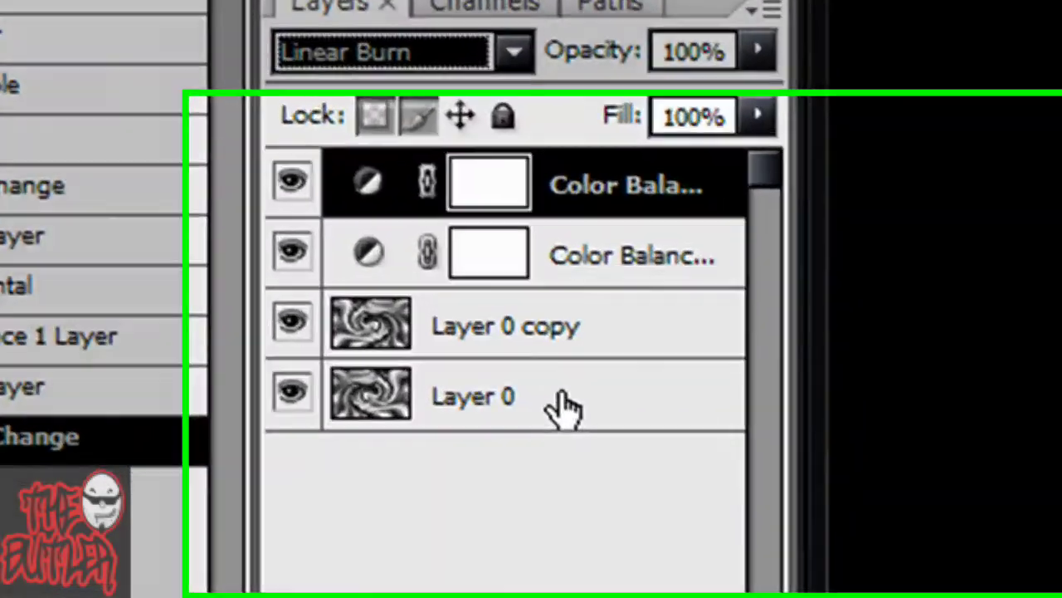
Select the layers and Merge Visible into a single Layer 0 copy.
{"action": "left_click", "coordinate": [947, 515]}
{"action": "left_click", "coordinate": [953, 462]}
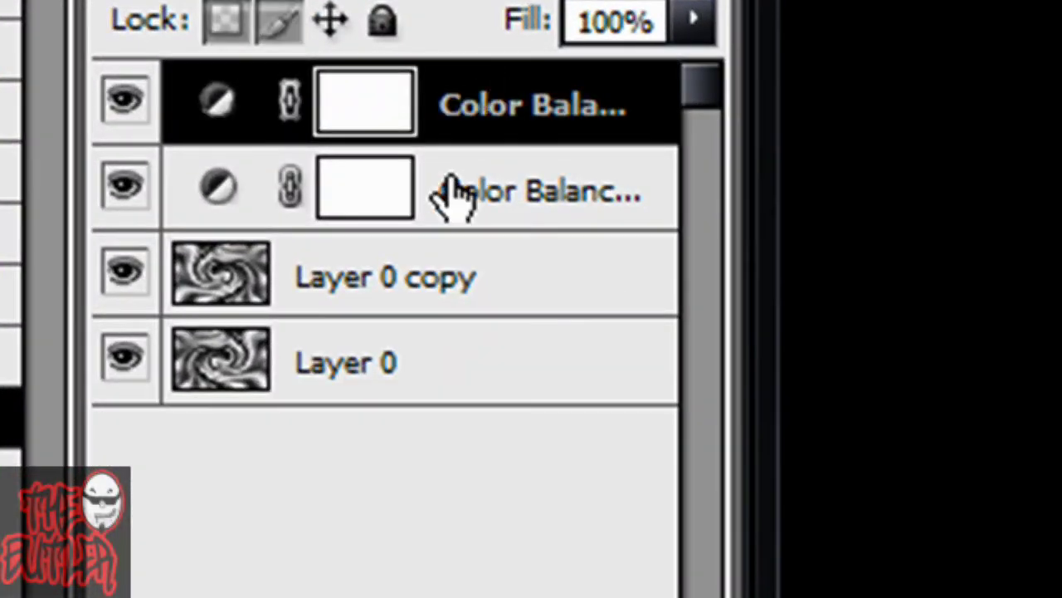
{"action": "left_click", "coordinate": [396, 362], "text": "shift"}
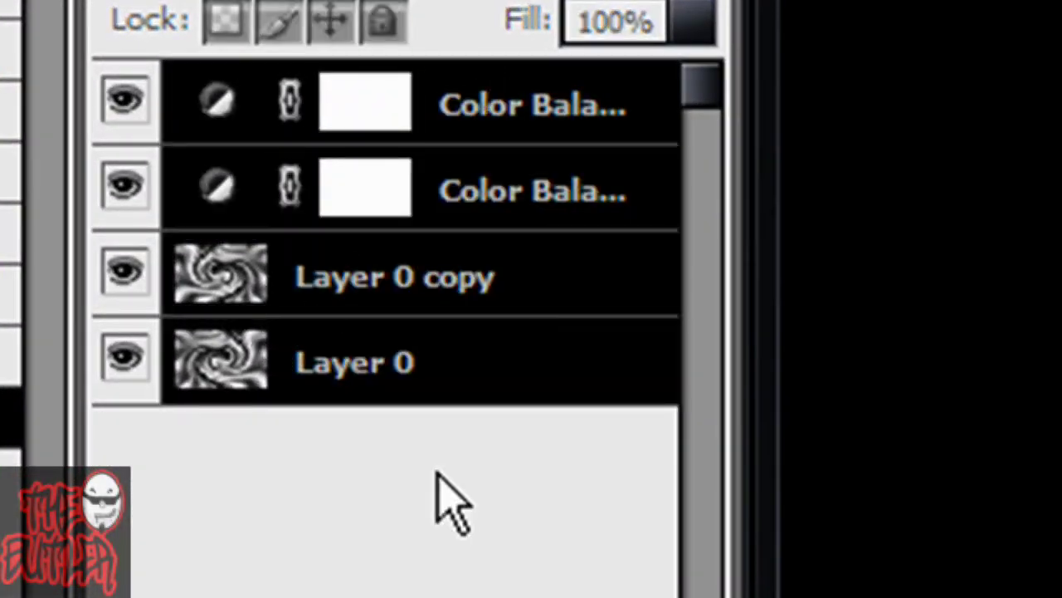
{"action": "left_click", "coordinate": [448, 498]}
{"action": "right_click", "coordinate": [472, 287]}
{"action": "left_click", "coordinate": [207, 196]}
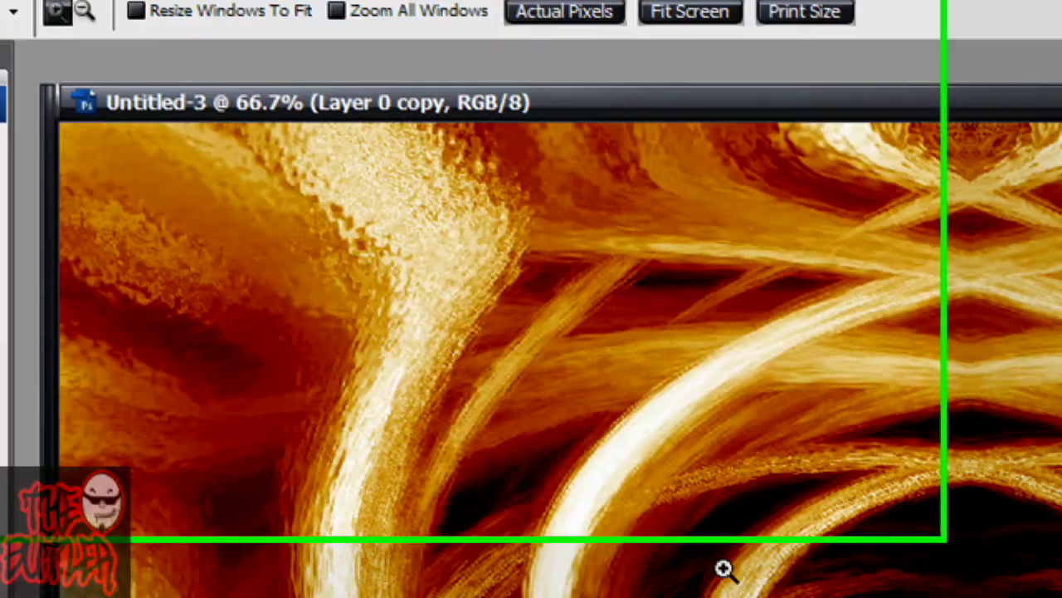
Open Liquify on the merged image and zoom the preview to 100%.
{"action": "left_click", "coordinate": [418, 52]}
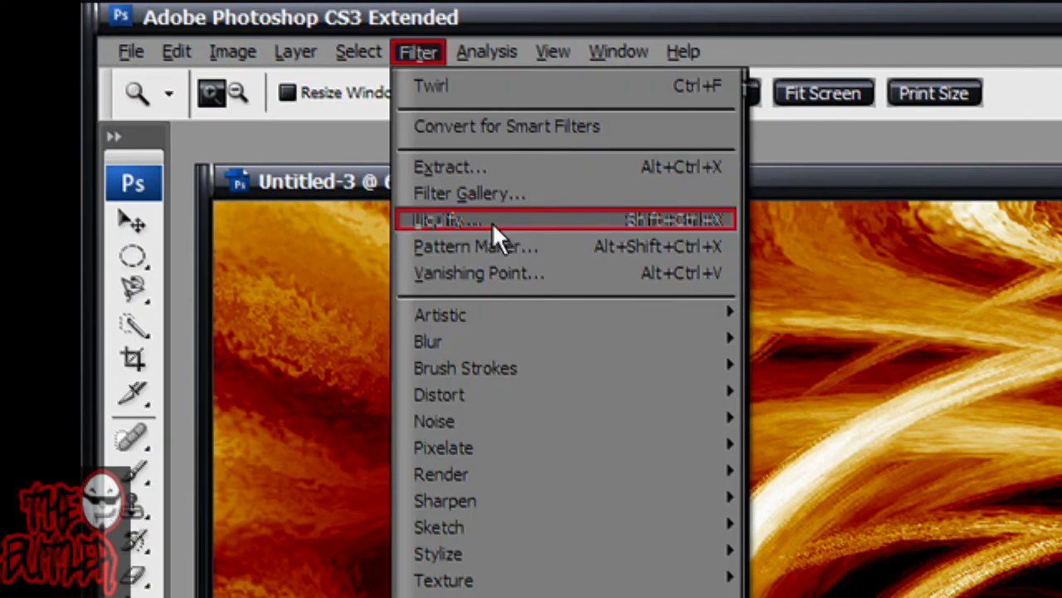
{"action": "left_click", "coordinate": [492, 222]}
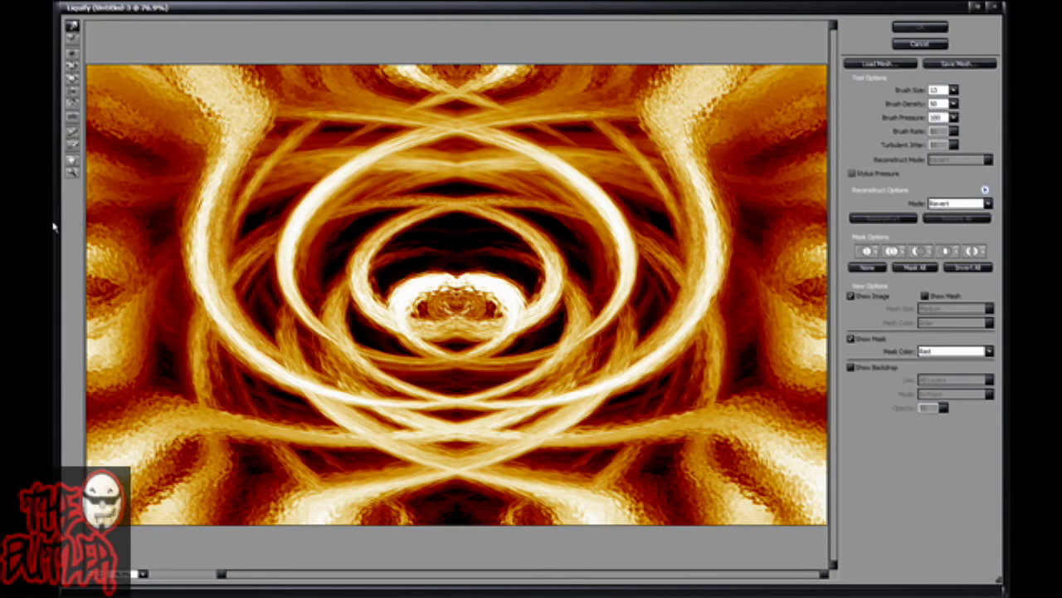
{"action": "left_click", "coordinate": [73, 171]}
{"action": "left_click", "coordinate": [605, 380]}
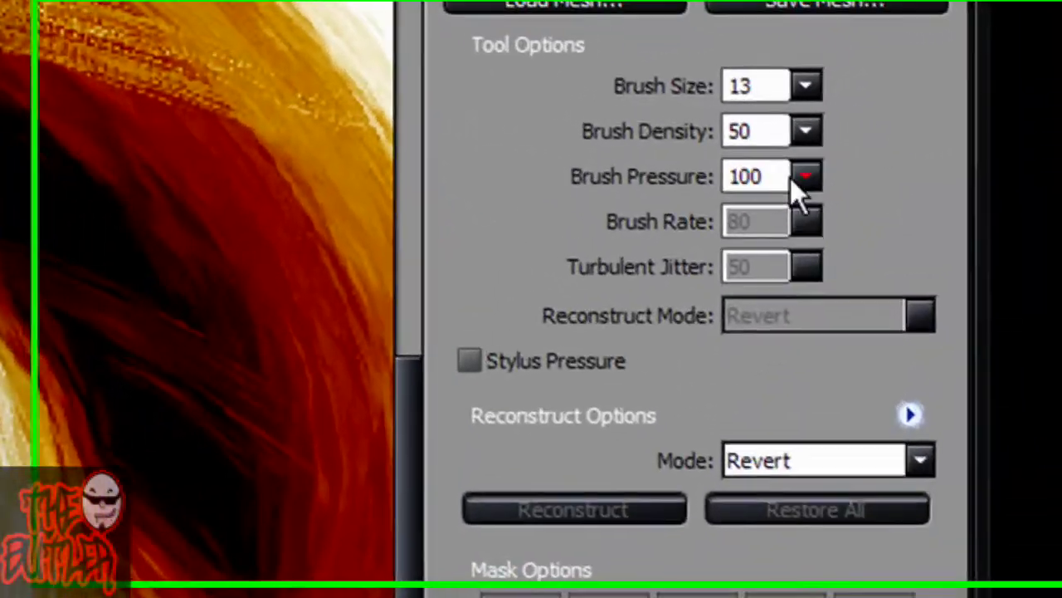
Raise the Liquify brush size from 13 to 19.
{"action": "left_click", "coordinate": [953, 105]}
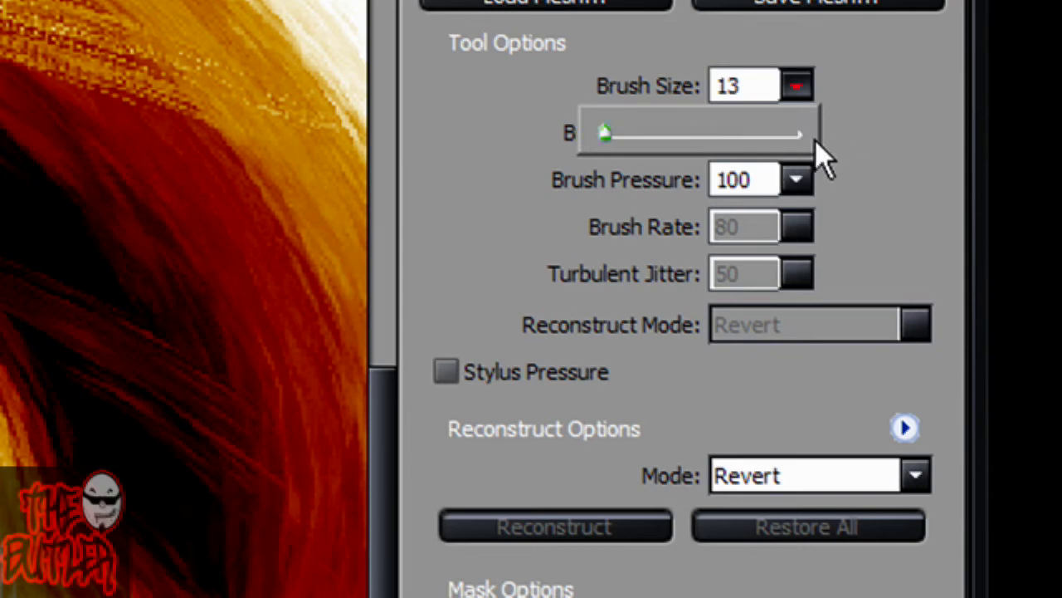
{"action": "mouse_move", "coordinate": [606, 136]}
{"action": "left_mouse_down"}
{"action": "mouse_move", "coordinate": [623, 135]}
{"action": "mouse_move", "coordinate": [605, 135]}
{"action": "left_mouse_up"}
{"action": "left_click", "coordinate": [403, 280]}
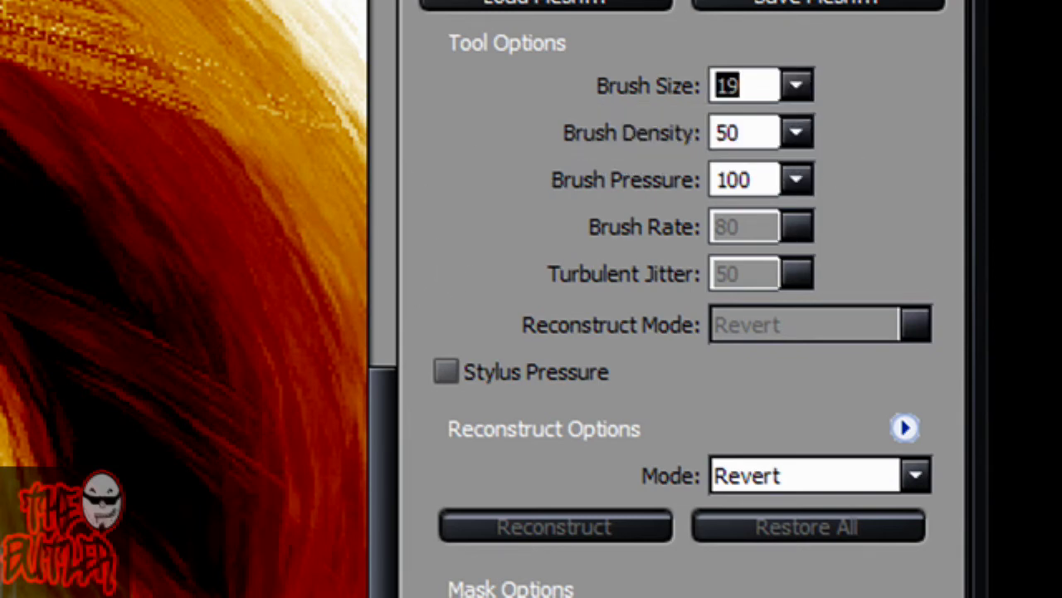